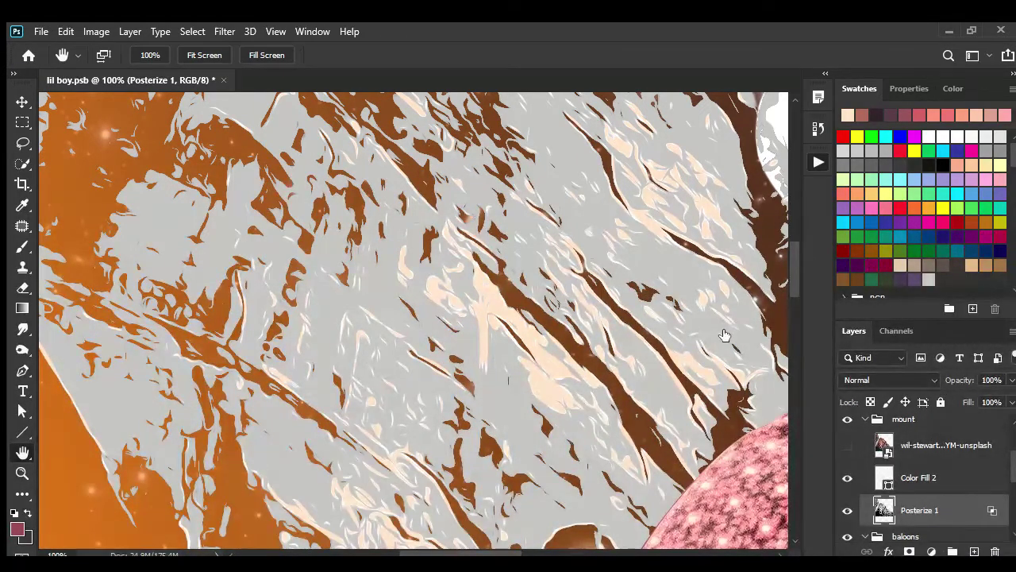
Step: Duplicate Posterize 1 and add a mauve Color Fill 3 layer over the mountain's grey areas
key("ctrl+j")
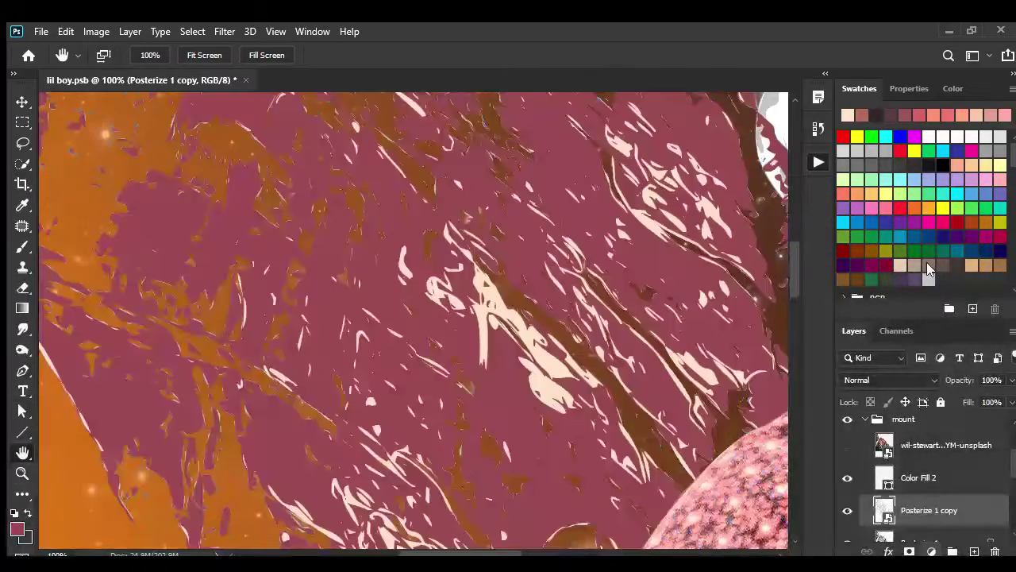
key("Return")
key("ctrl+plus")
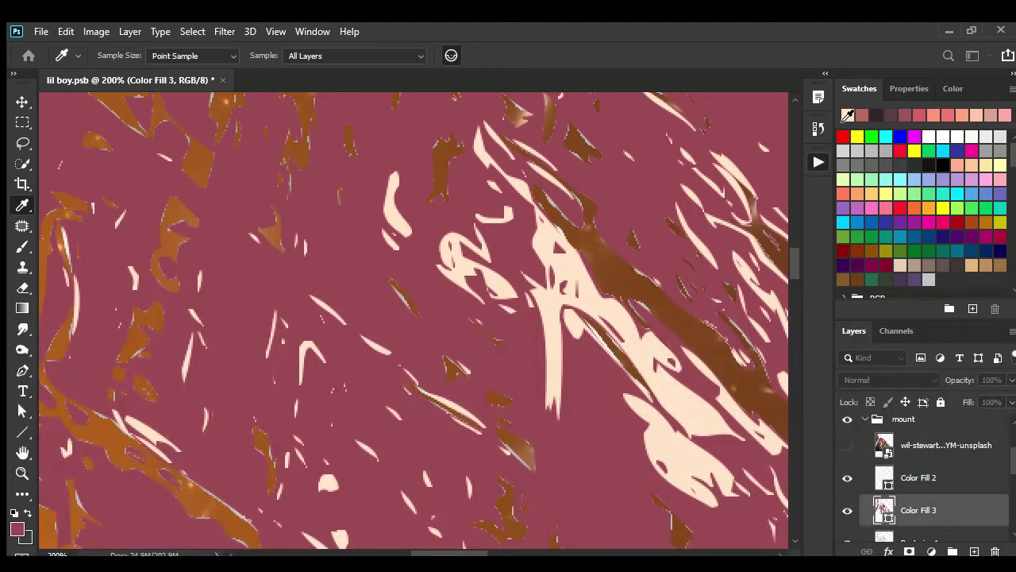
Step: Sample canvas colours with the eyedropper until Color Fill 3 becomes a pinker salmon
left_click(848, 115)
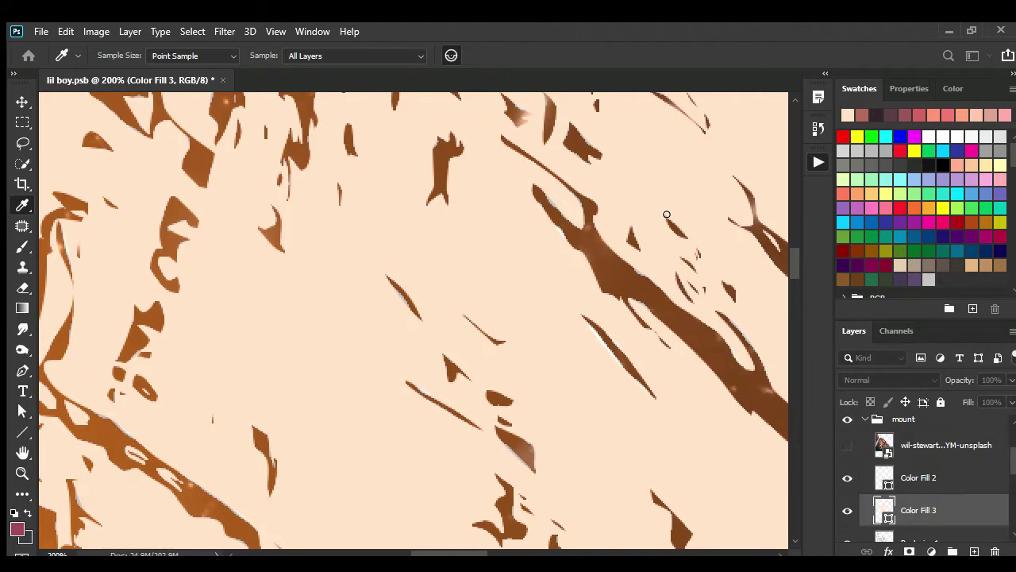
left_click(667, 215)
left_click(648, 235)
left_click(641, 233)
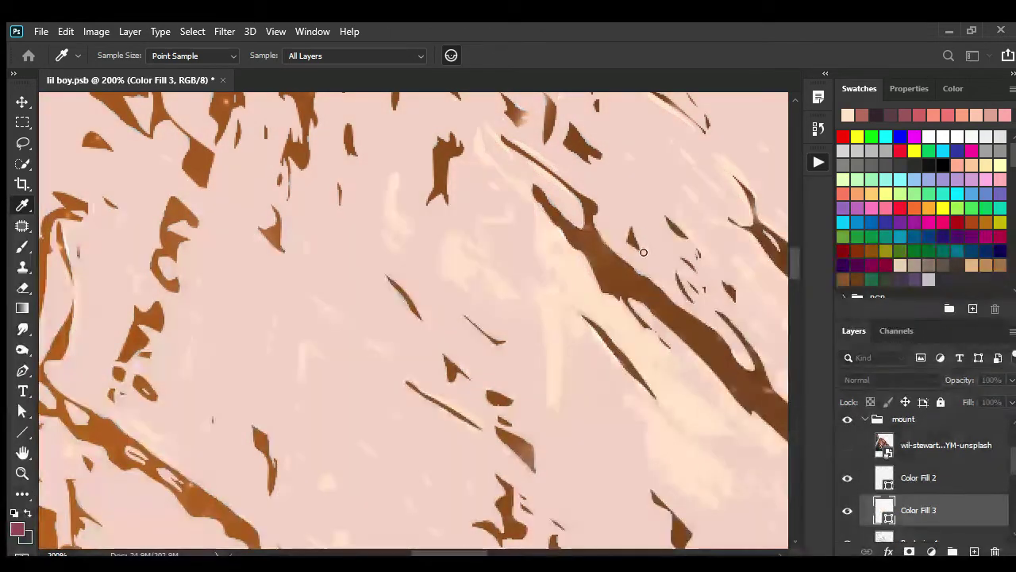
left_click(644, 258)
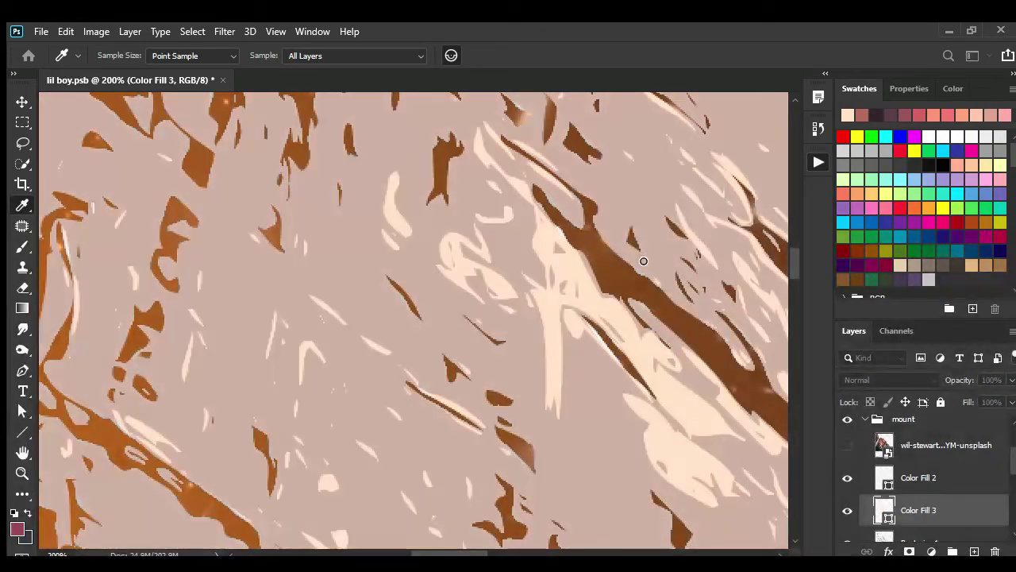
left_click(697, 211)
left_click(703, 225)
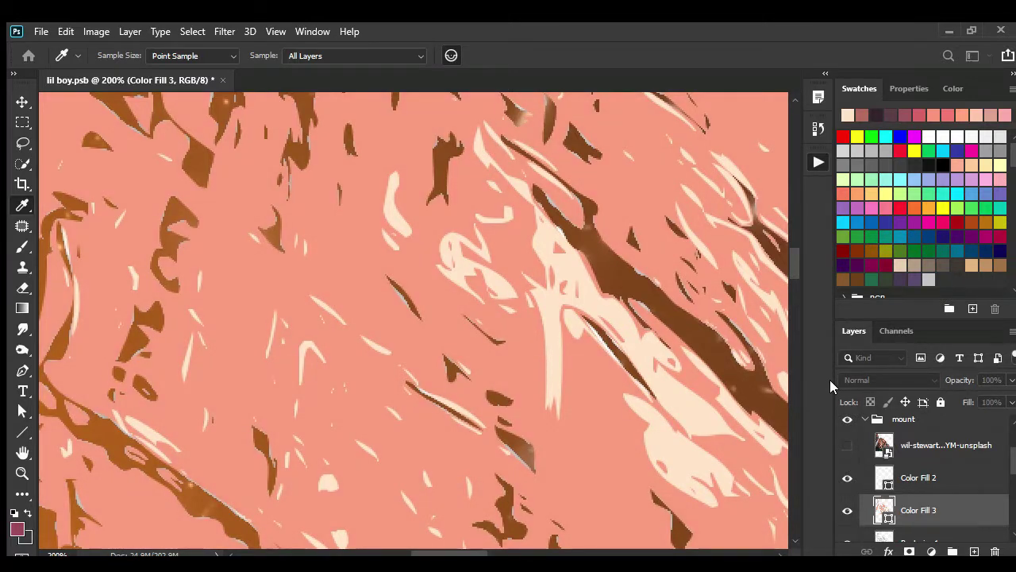
Step: Delete the Posterize 1 copy layer and duplicate Posterize 1 again
key("h")
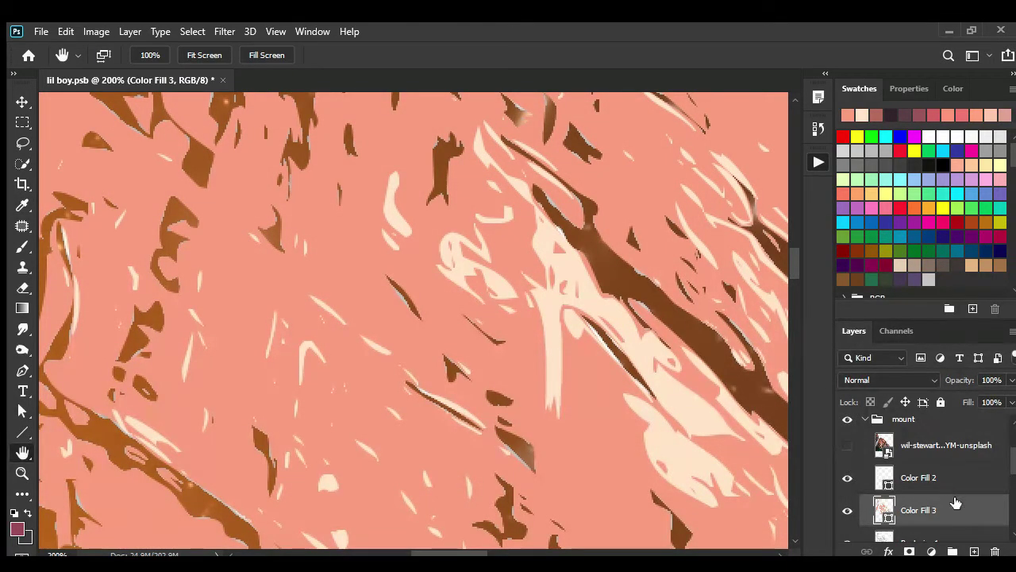
scroll(956, 508, "down", 1)
left_click(976, 520)
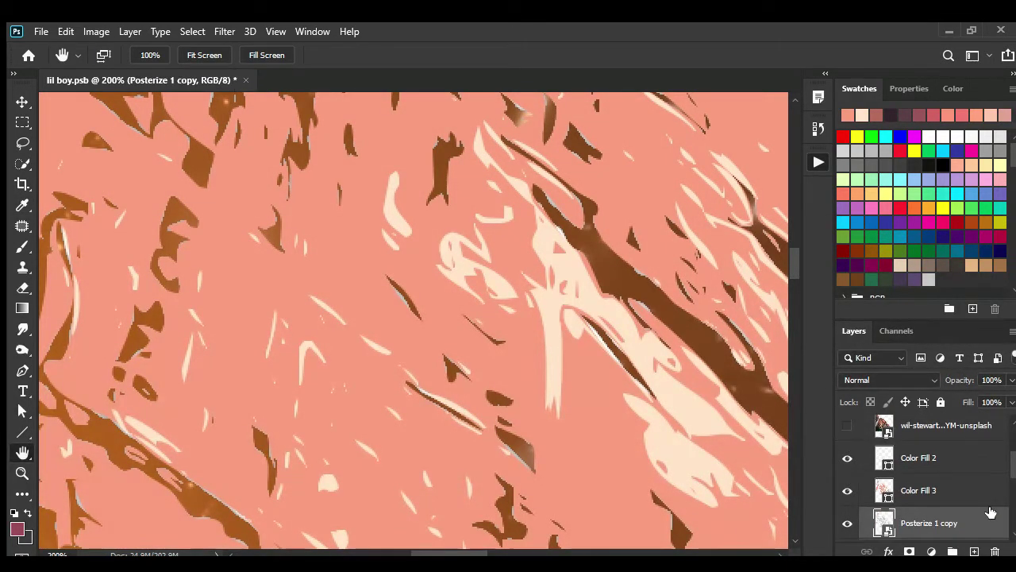
key("Delete")
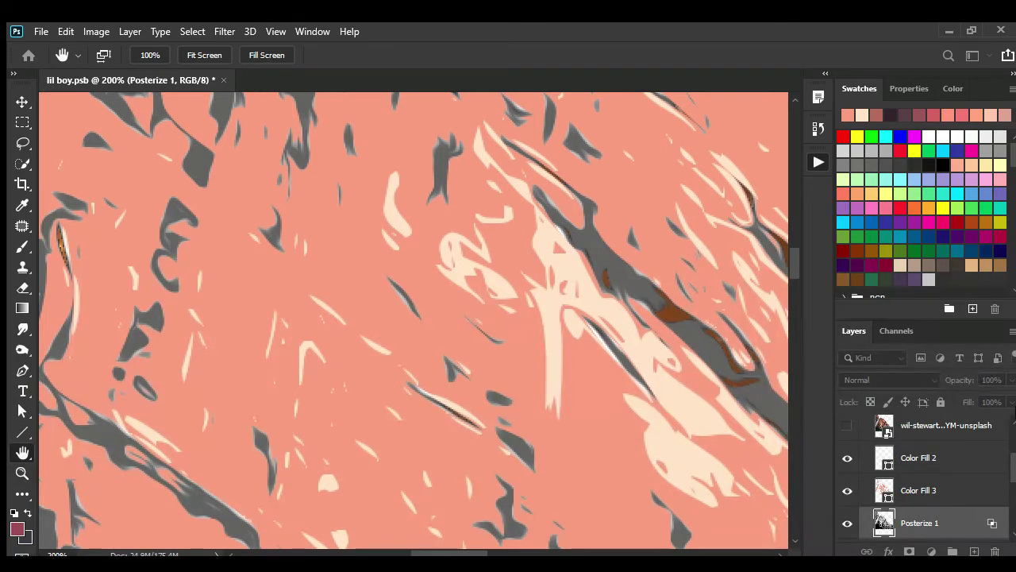
key("ctrl+j")
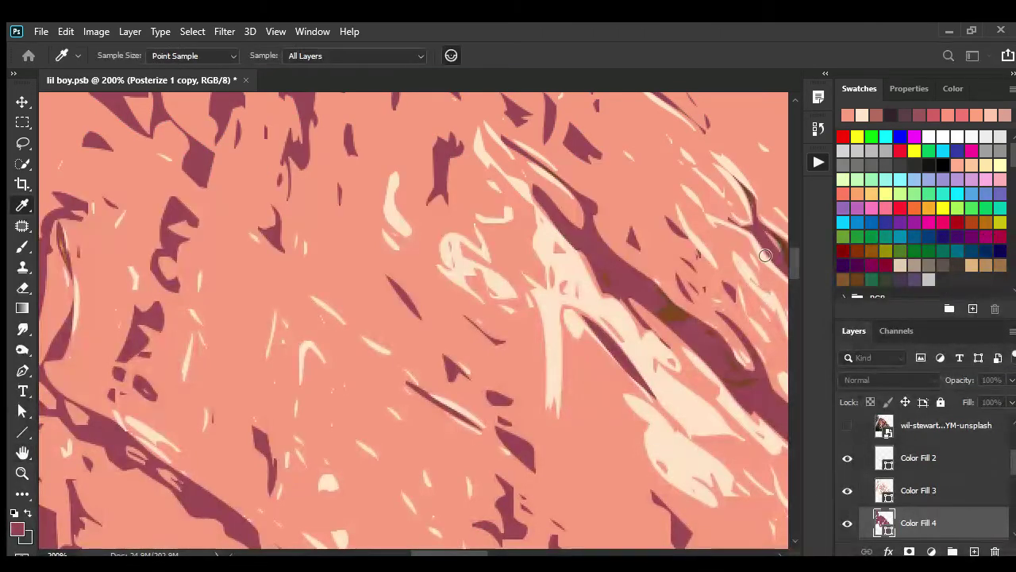
Step: Sample rock tones until Color Fill 4 settles on a darker, browner mauve-taupe
left_click(692, 245)
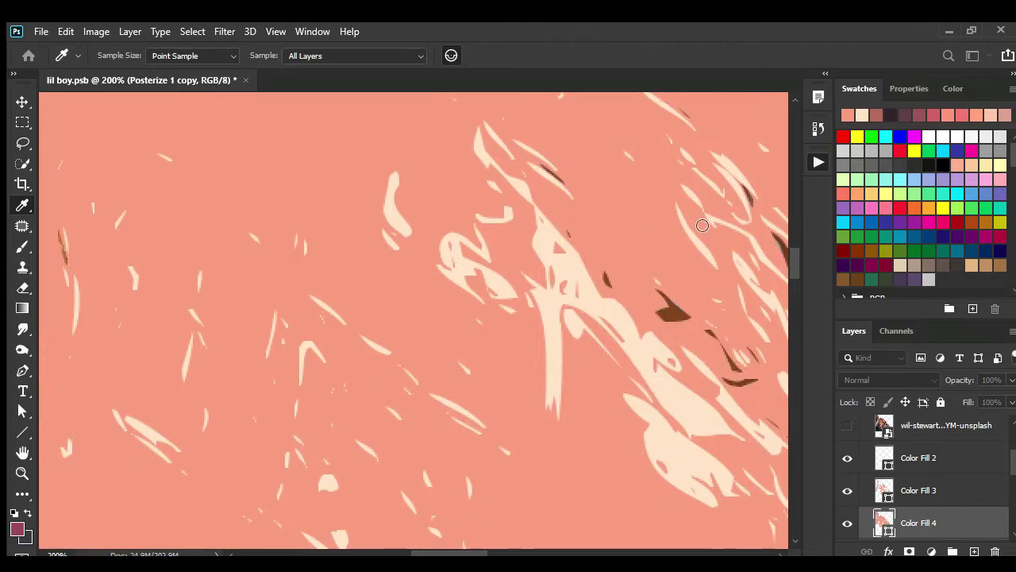
left_click(692, 252)
left_click(690, 261)
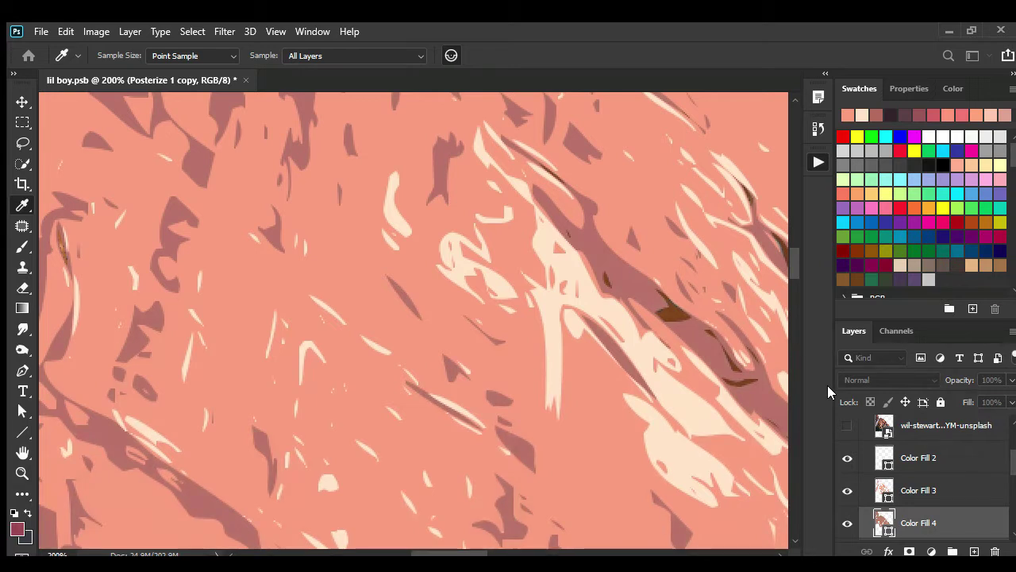
left_click(671, 298)
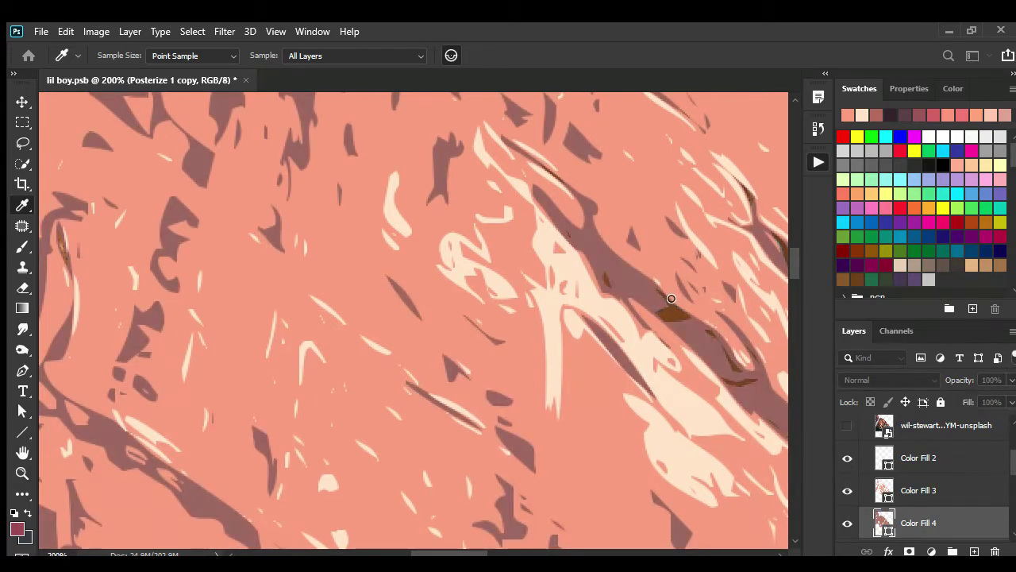
left_click(668, 284)
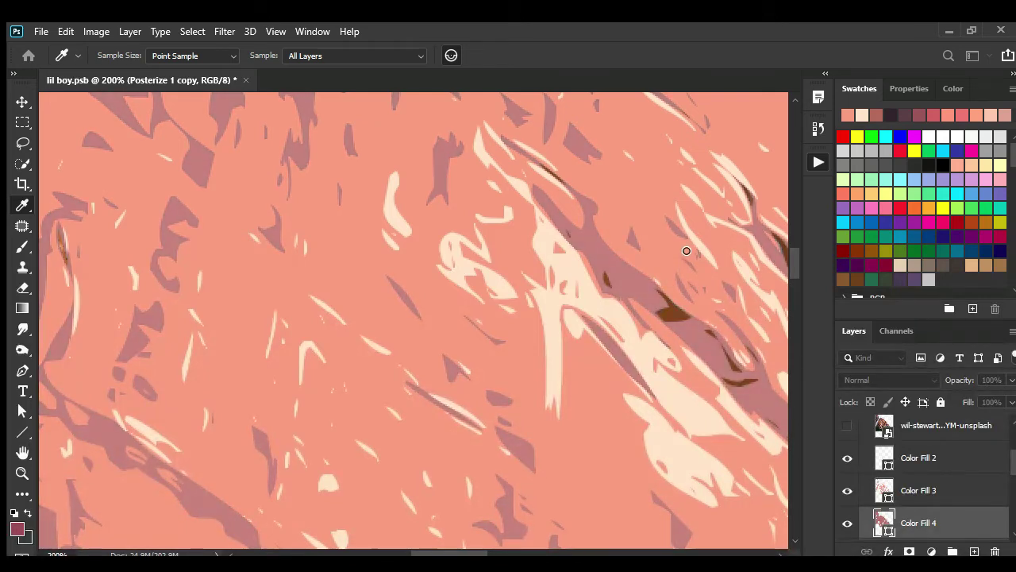
left_click(688, 245)
left_click(687, 257)
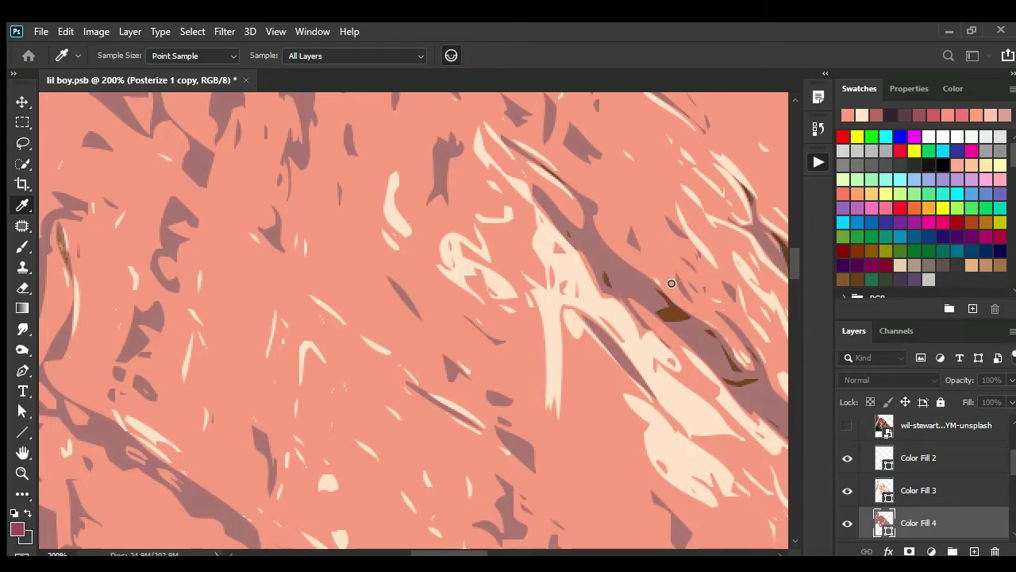
Step: Delete the Posterize 1 copy and add Color Fill 5, turning black rock areas greyish mauve
key("h")
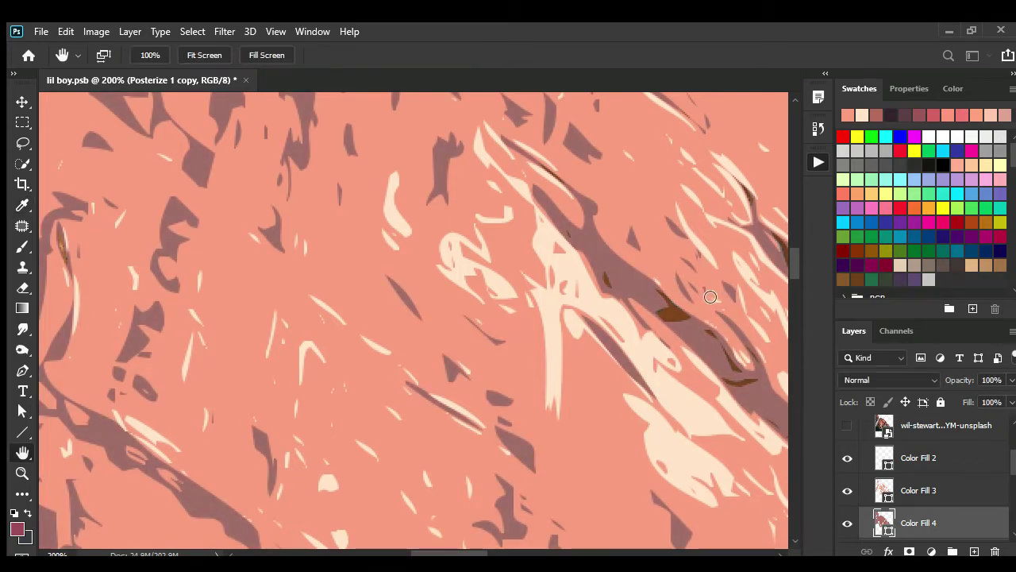
scroll(919, 508, "down", 2)
left_click(923, 500)
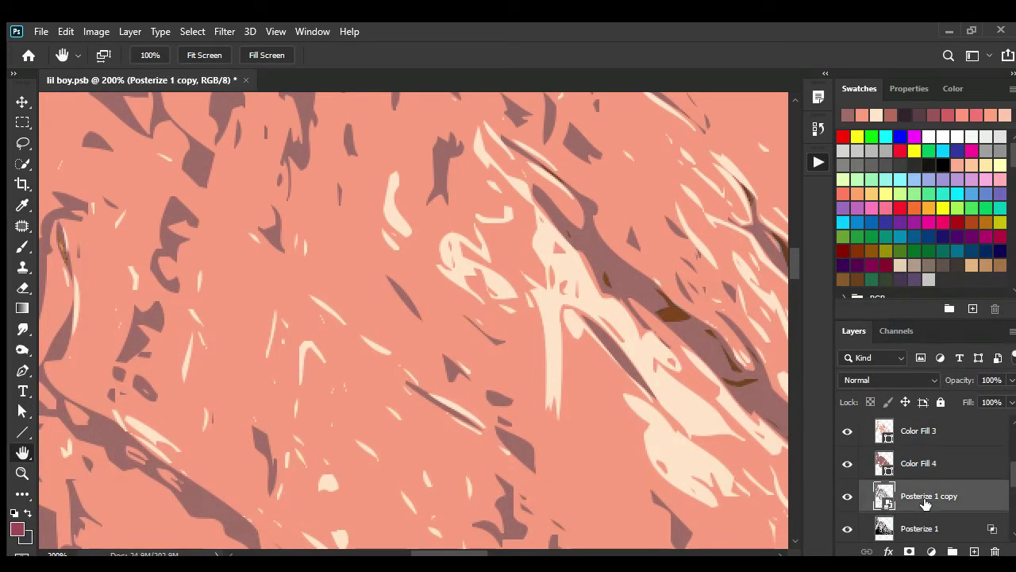
key("Delete")
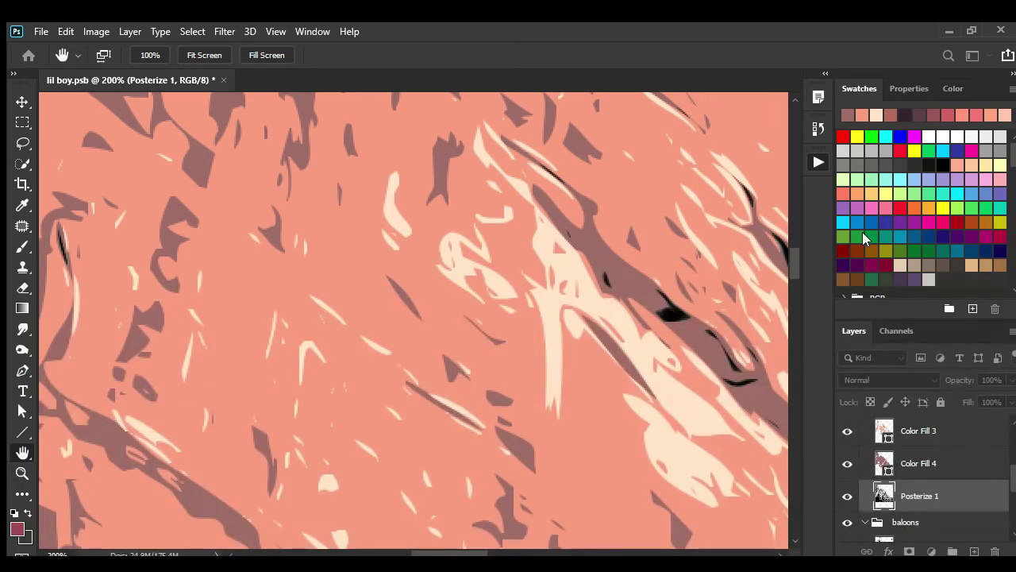
key("ctrl+minus")
key("ctrl+minus")
key("ctrl+minus")
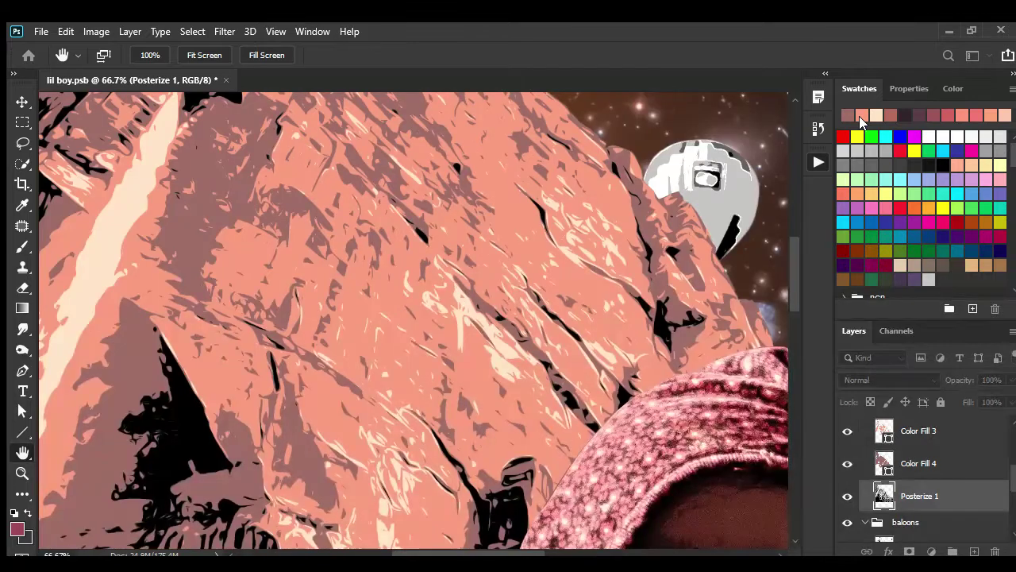
key("ctrl+plus")
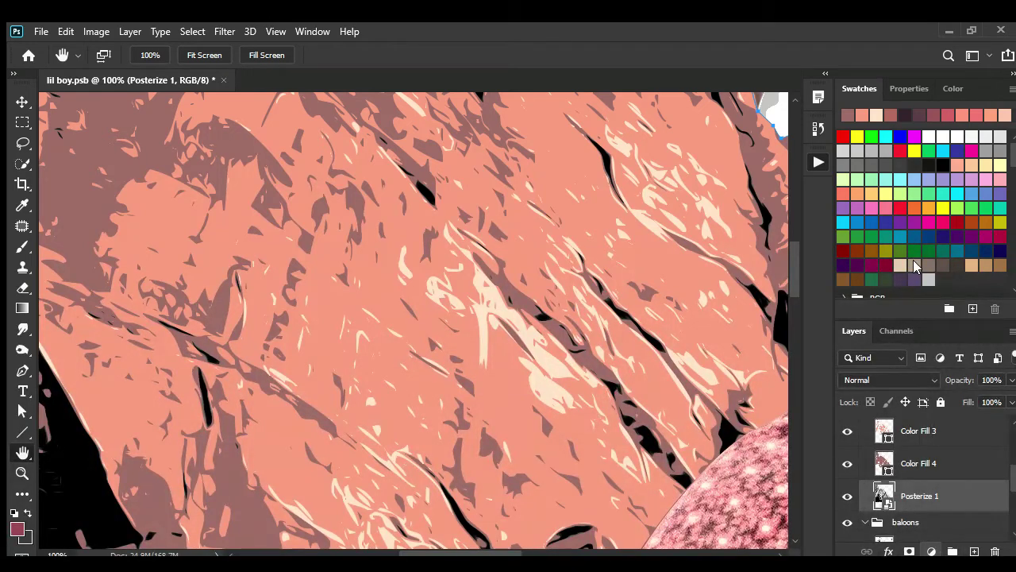
key("i")
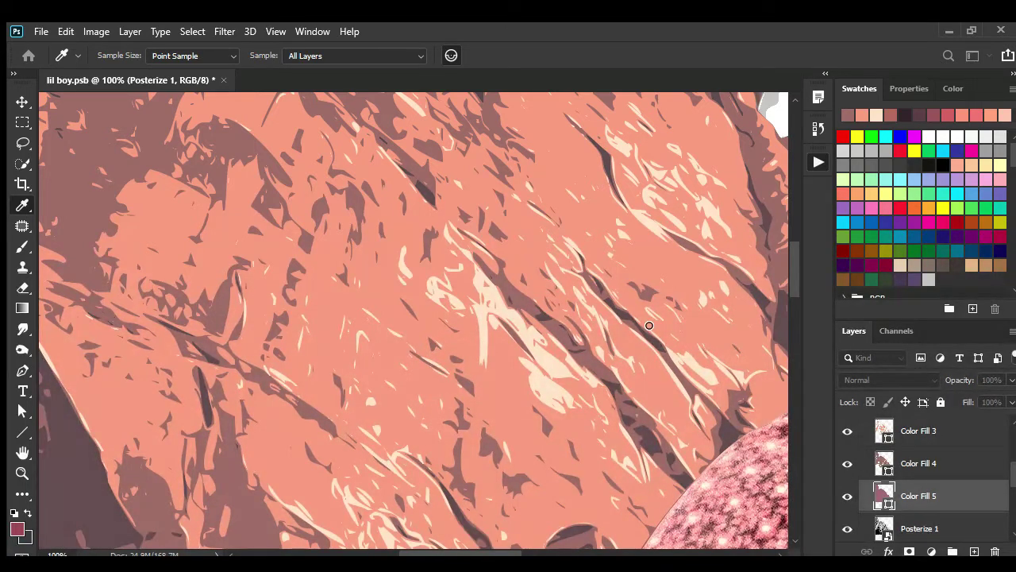
Step: Turn on visibility of the wil-stewart rock photo layer in the mount group
key("h")
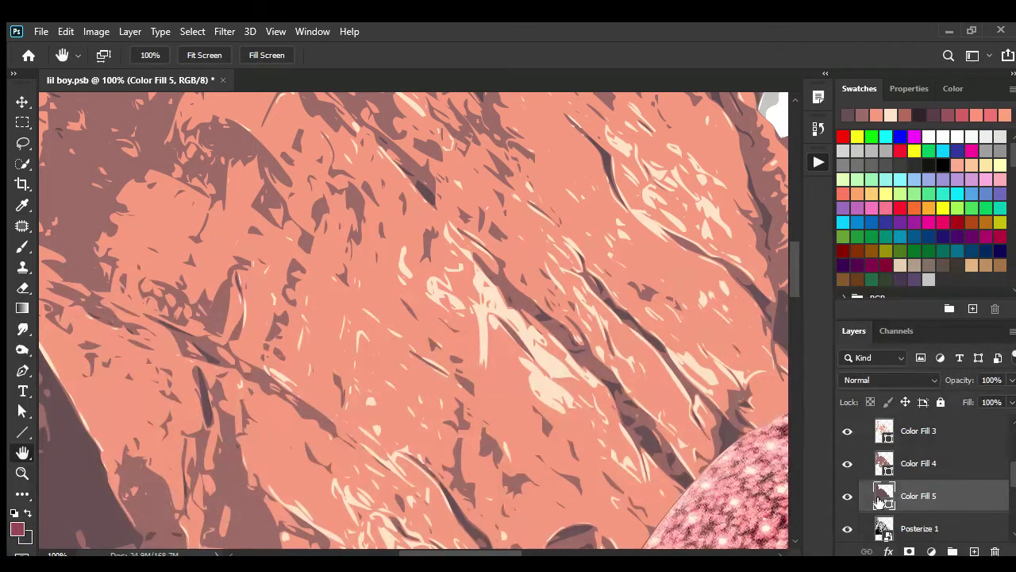
left_click(919, 527)
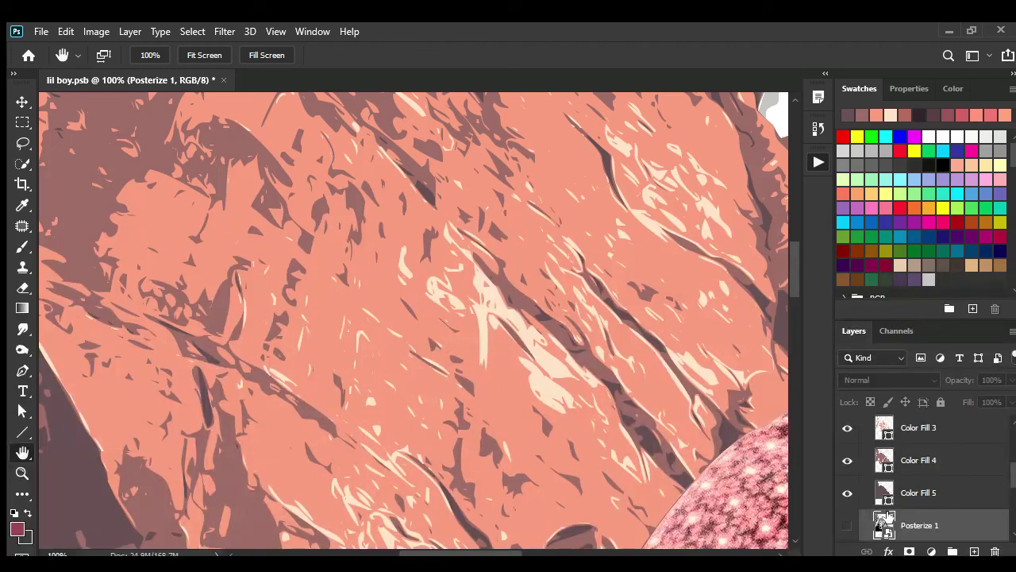
scroll(866, 524, "down", 2)
scroll(873, 520, "up", 1)
scroll(885, 516, "up", 3)
scroll(888, 516, "up", 2)
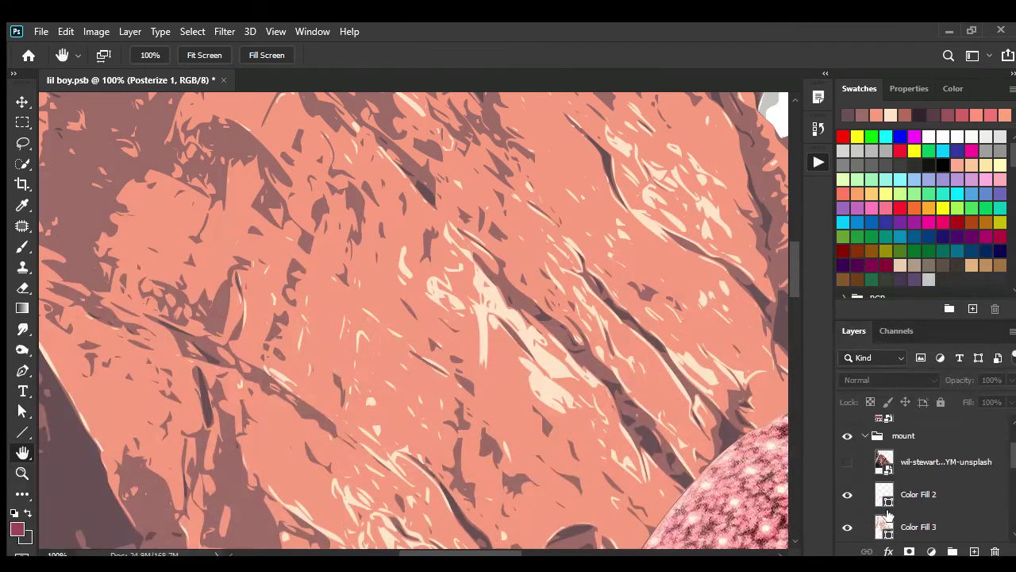
left_click(849, 460)
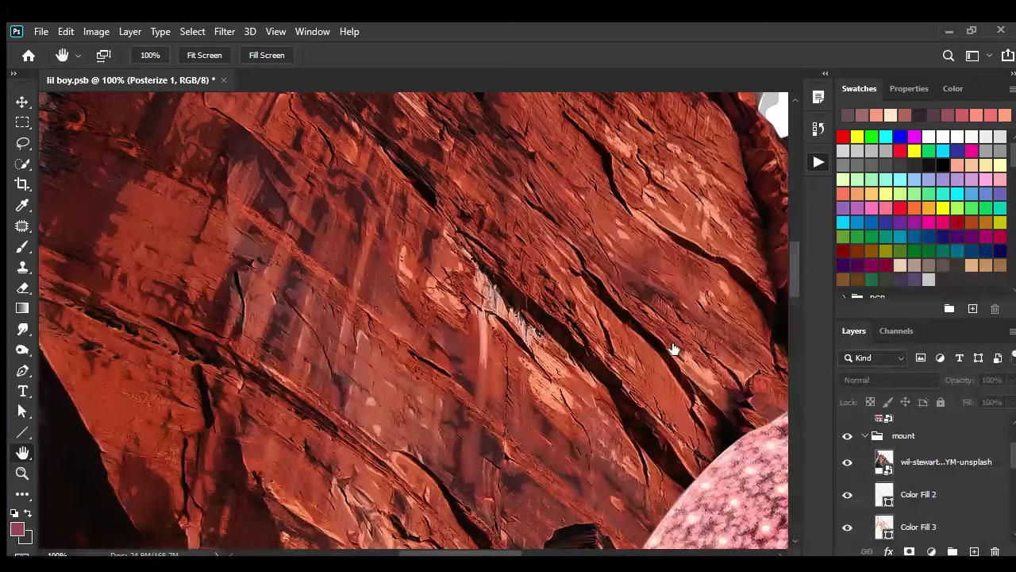
Step: Add a layer mask to the rock photo, fill it via Apply Image, and invert it
key("ctrl+minus")
mouse_move(413, 206)
left_mouse_down()
mouse_move(521, 310)
mouse_move(512, 370)
left_mouse_up()
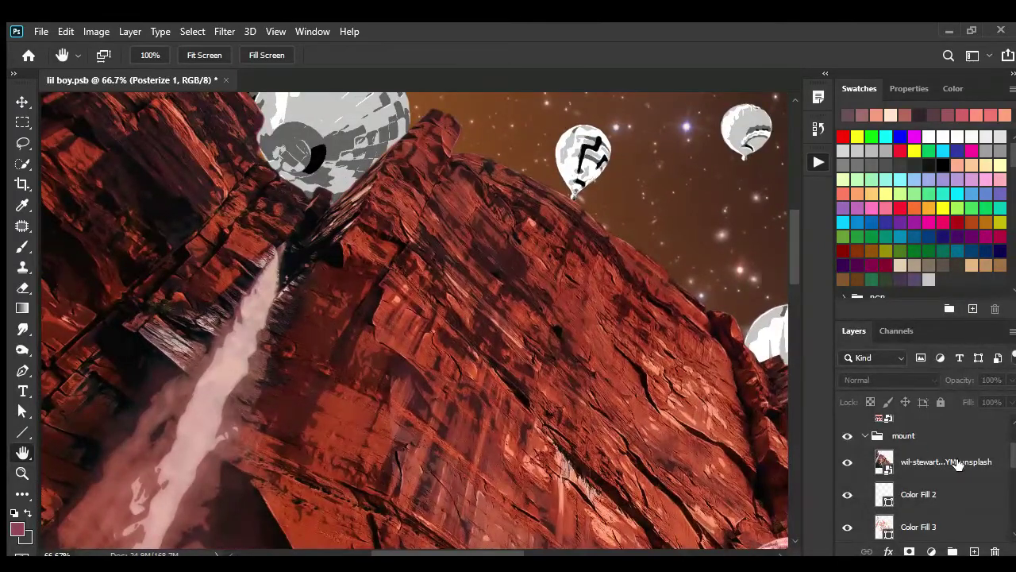
left_click(953, 463)
left_click(909, 551)
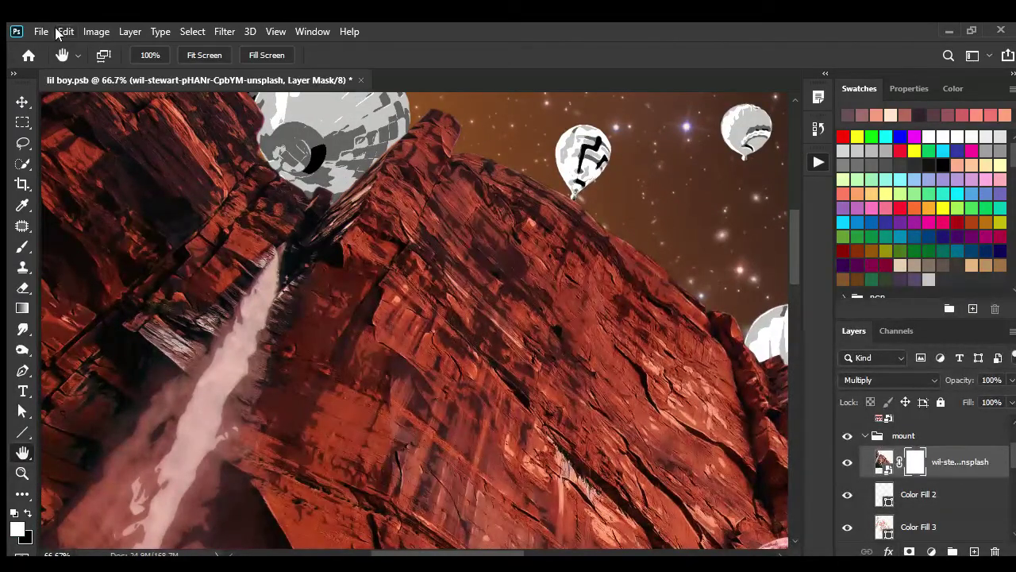
left_click(157, 266)
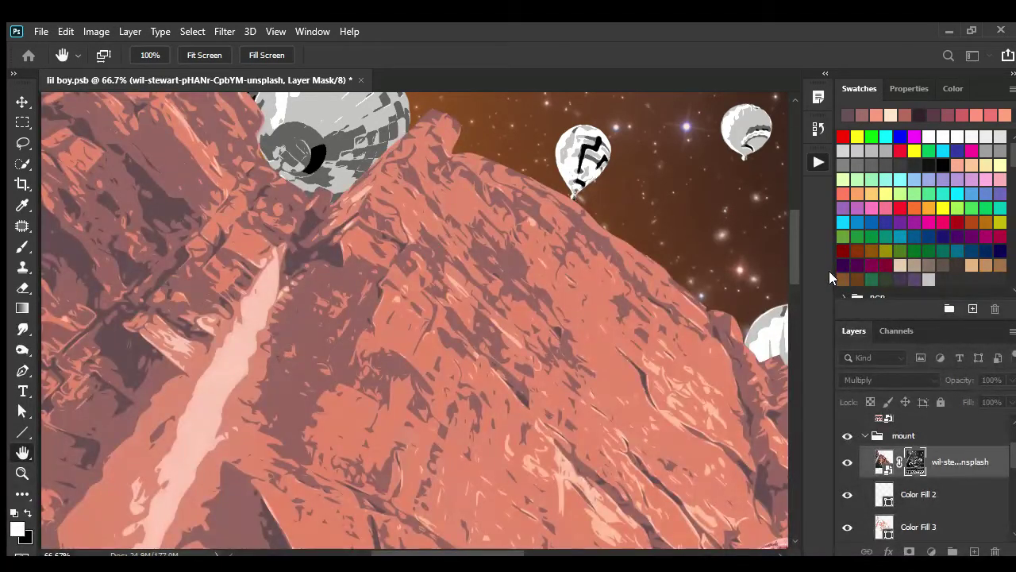
key("ctrl+i")
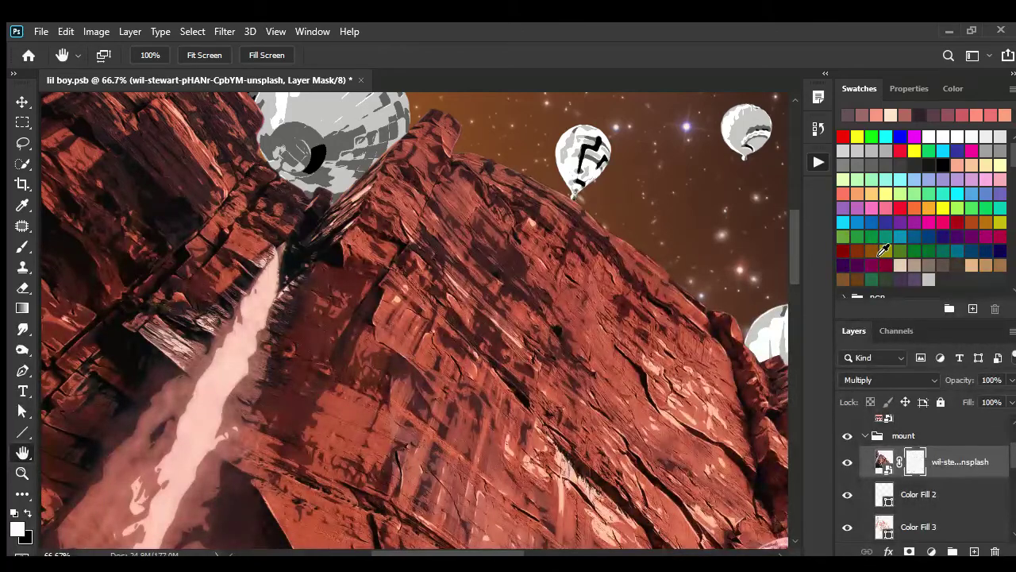
Step: Switch the rock photo's blend mode from Multiply to Hard Light
mouse_move(559, 400)
left_mouse_down()
mouse_move(501, 312)
mouse_move(455, 357)
left_mouse_up()
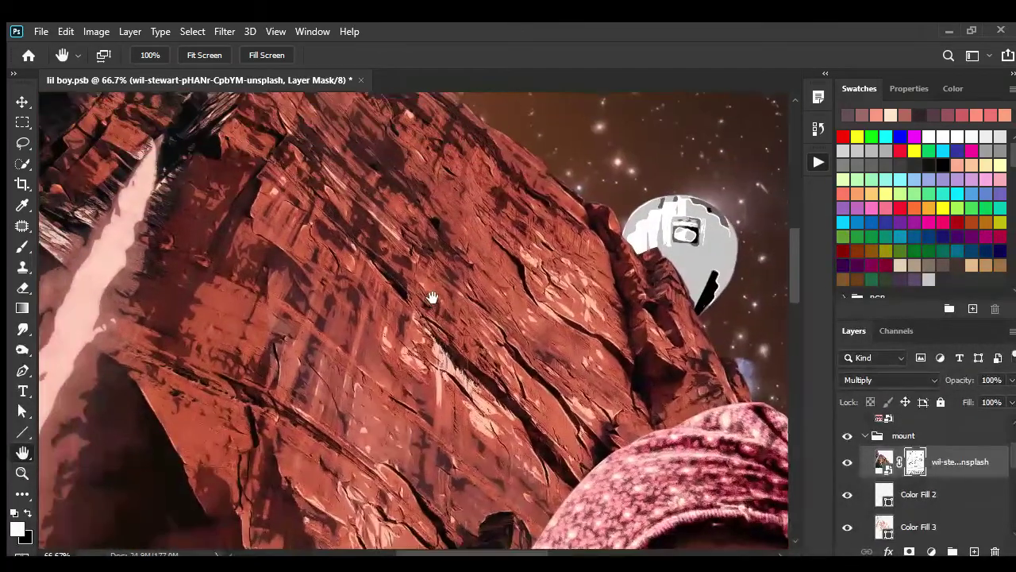
scroll(423, 324, "up", 1)
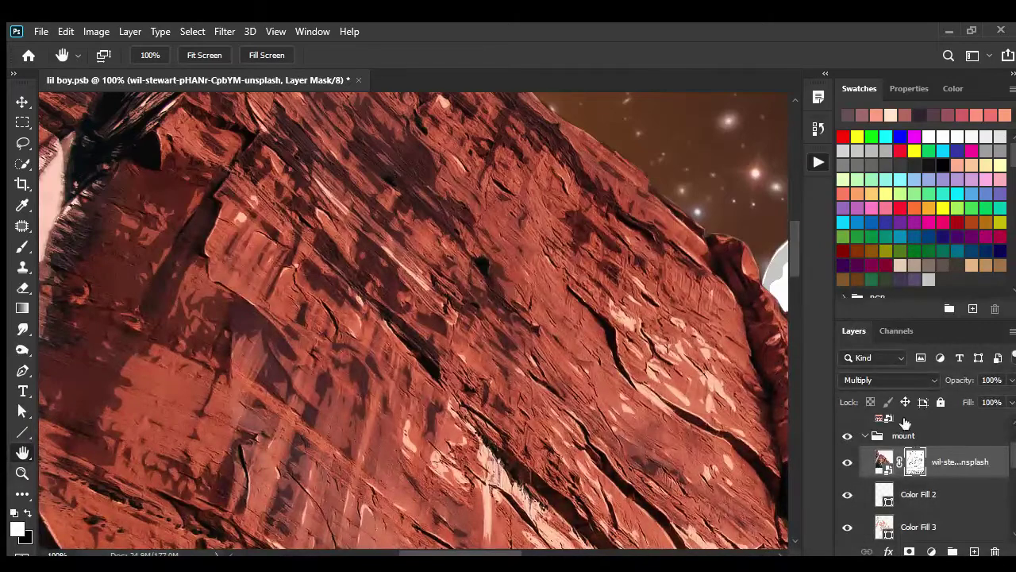
scroll(886, 376, "down", 10)
scroll(887, 378, "down", 1)
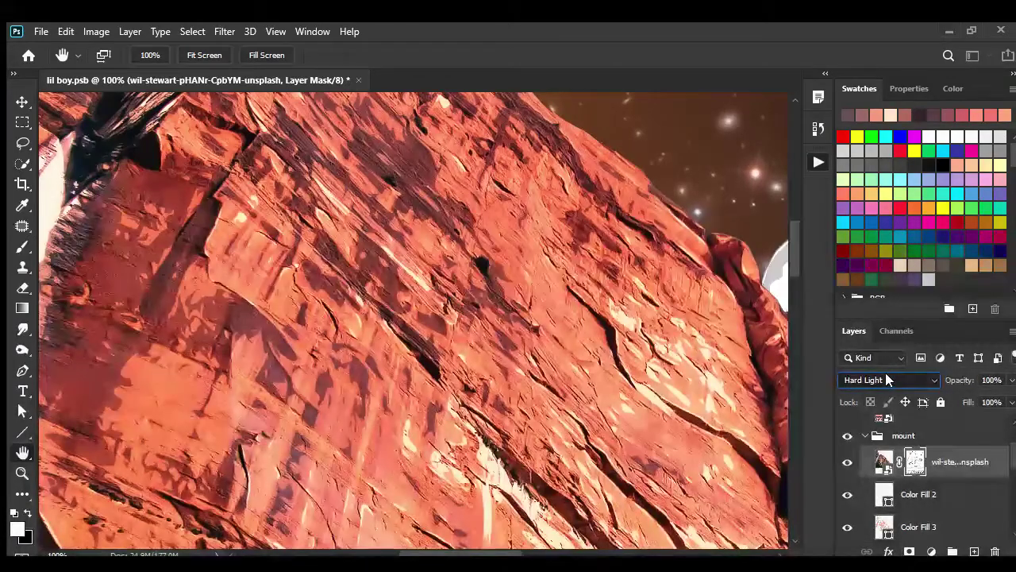